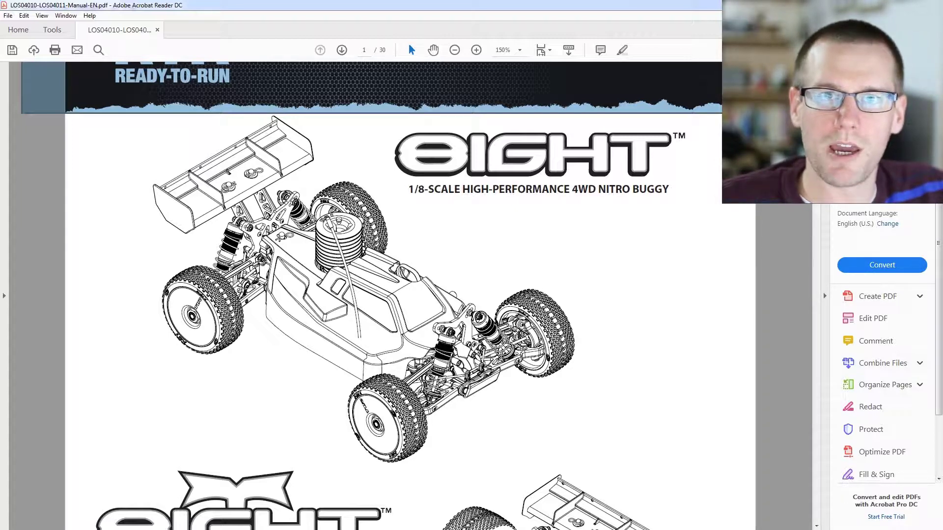
Scroll through the manual toward the exploded-view pages near the end
{"action": "scroll", "coordinate": [475, 280], "scroll_direction": "up", "scroll_amount": 3}
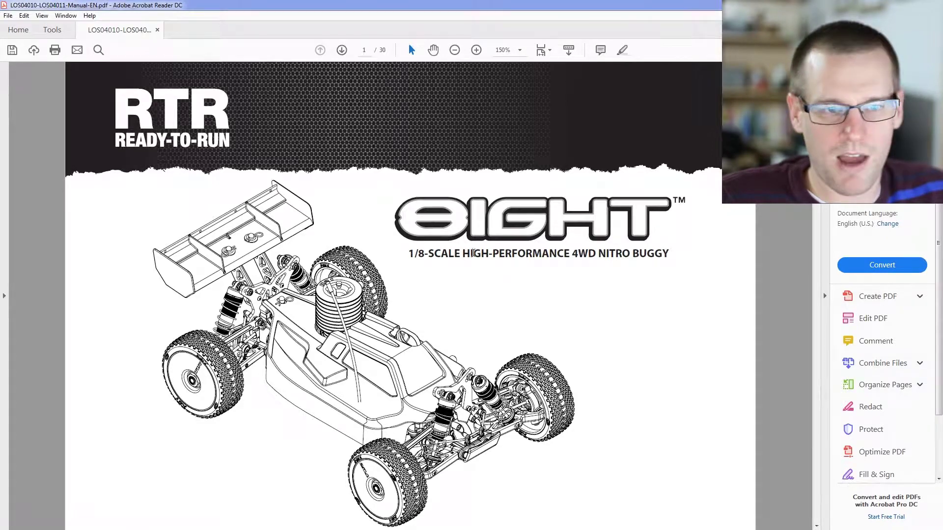
{"action": "scroll", "coordinate": [473, 253], "scroll_direction": "down", "scroll_amount": 5}
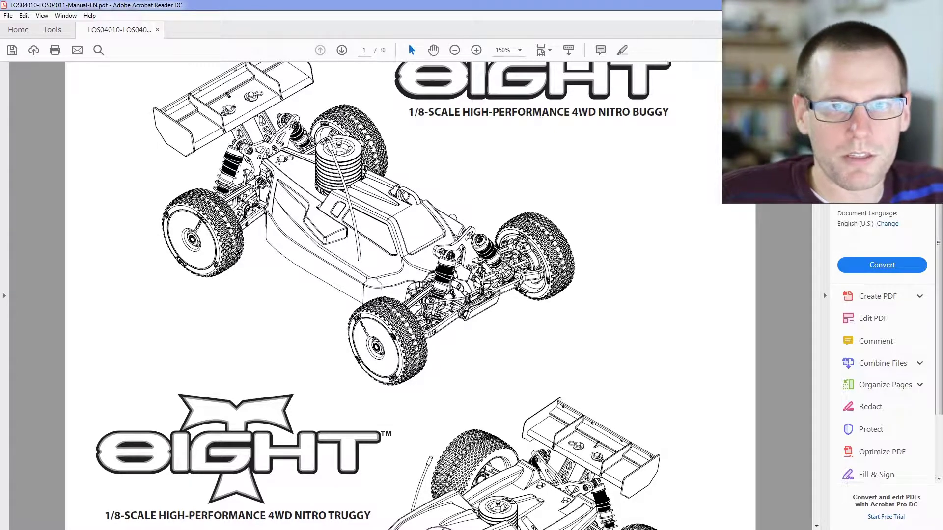
{"action": "scroll", "coordinate": [602, 192], "scroll_direction": "down", "scroll_amount": 5}
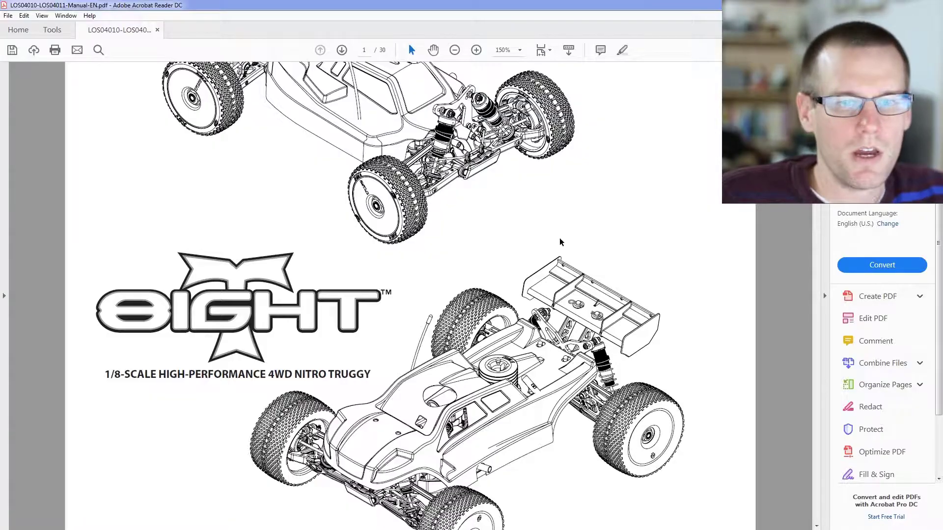
{"action": "scroll", "coordinate": [558, 238], "scroll_direction": "down", "scroll_amount": 20}
{"action": "scroll", "coordinate": [410, 295], "scroll_direction": "down", "scroll_amount": 20}
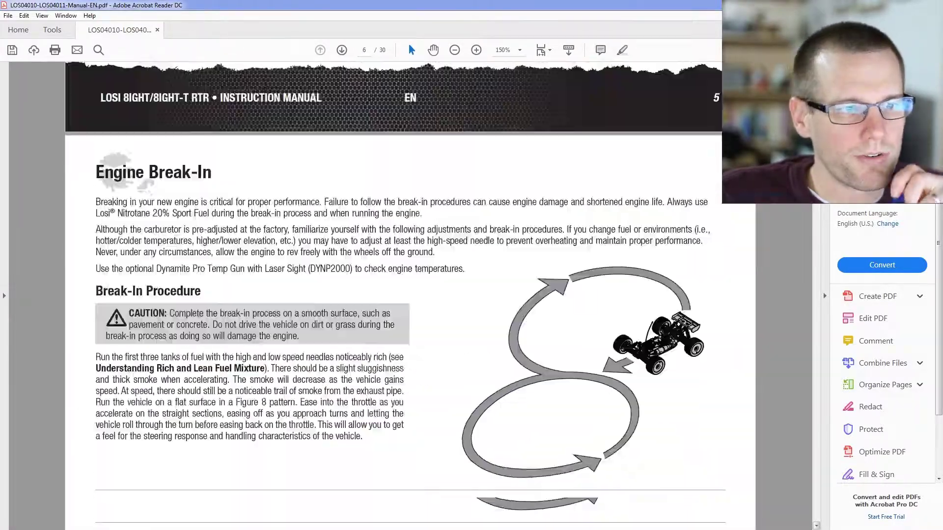
{"action": "scroll", "coordinate": [817, 281], "scroll_direction": "down", "scroll_amount": 20}
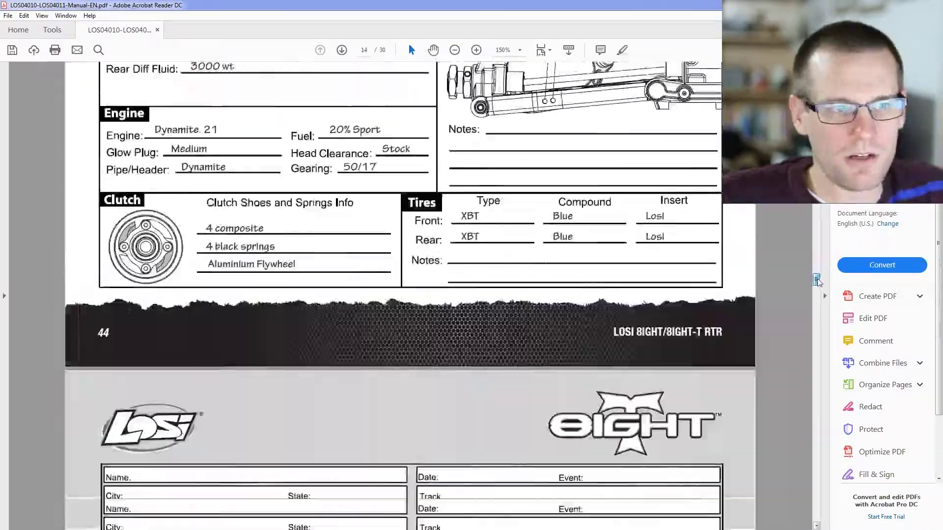
{"action": "left_click_drag", "start_coordinate": [817, 280], "coordinate": [810, 396]}
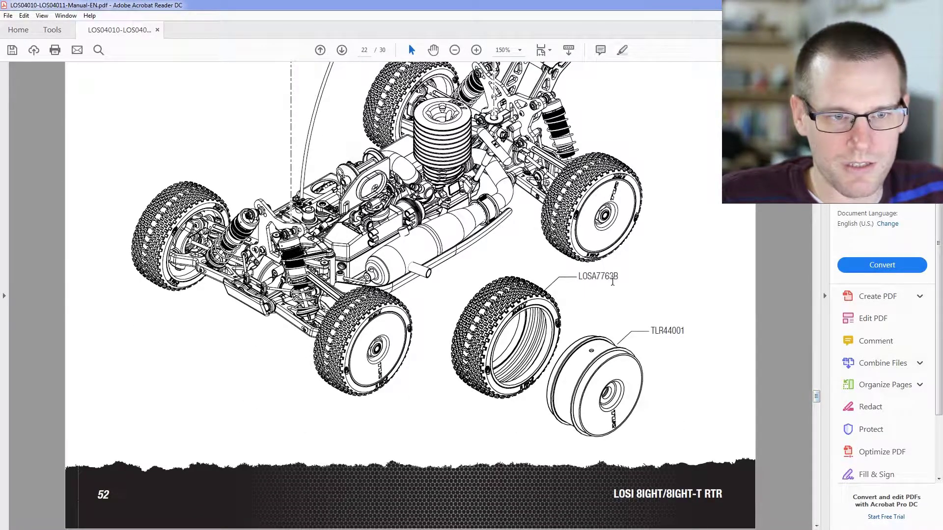
Highlight the LOSA7763B part number, then continue down to the buggy exploded view
{"action": "left_click_drag", "start_coordinate": [619, 278], "coordinate": [578, 279]}
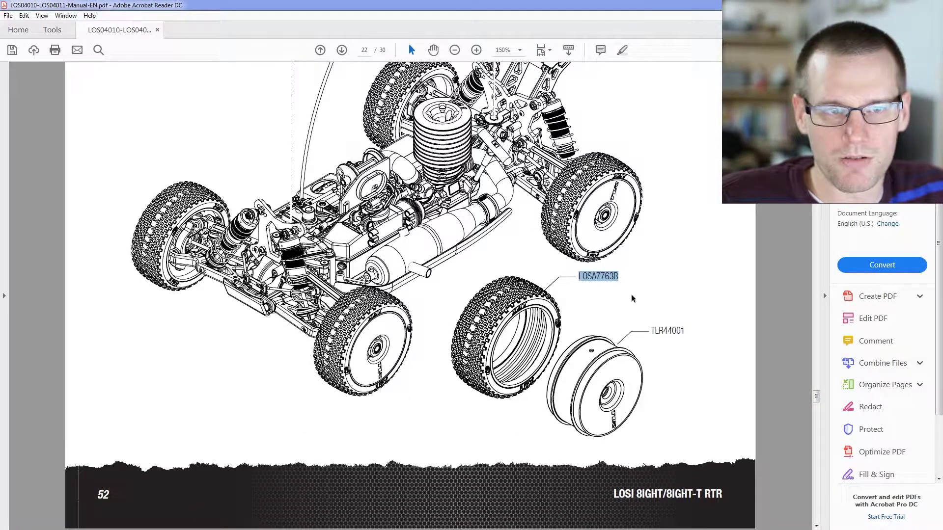
{"action": "left_click", "coordinate": [805, 367]}
{"action": "left_click_drag", "start_coordinate": [813, 399], "coordinate": [817, 413]}
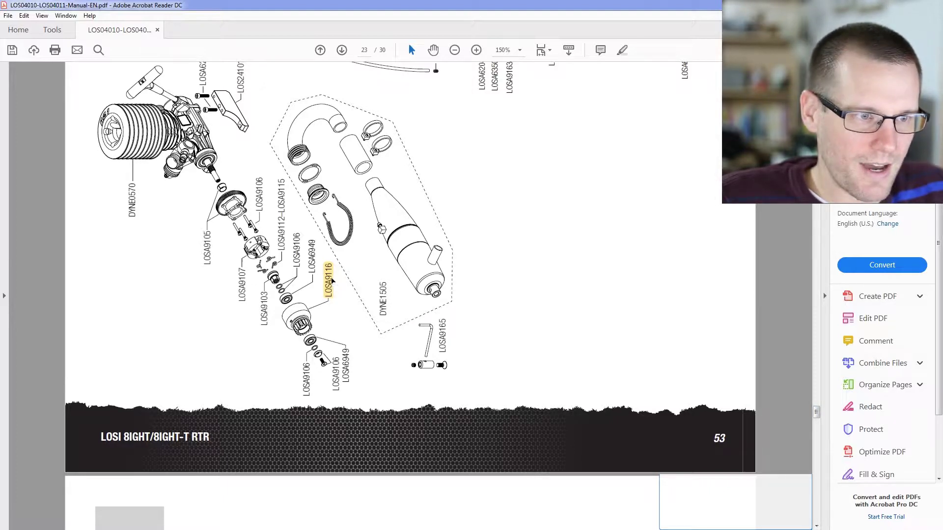
{"action": "left_click_drag", "start_coordinate": [818, 417], "coordinate": [823, 428]}
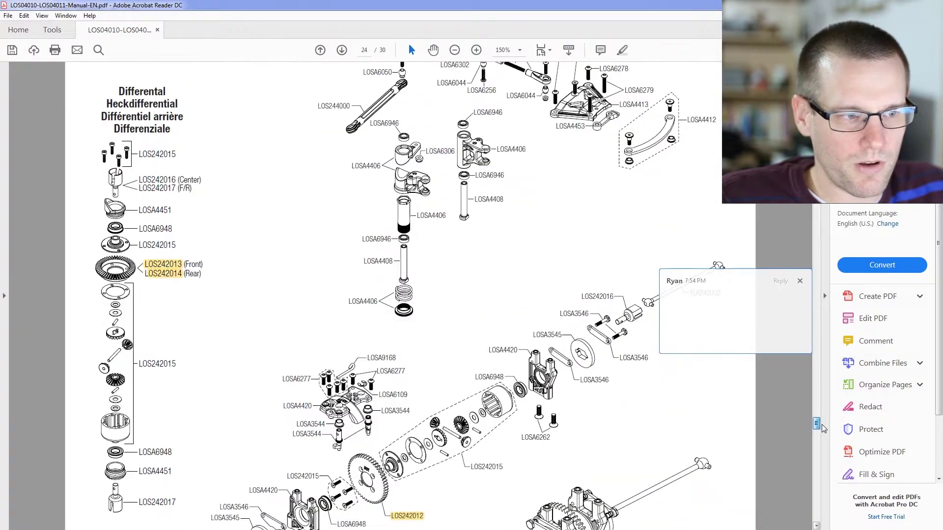
Close the comment note on the differential diagram and move on to the Buggy Exploded View page
{"action": "scroll", "coordinate": [336, 305], "scroll_direction": "down", "scroll_amount": 4}
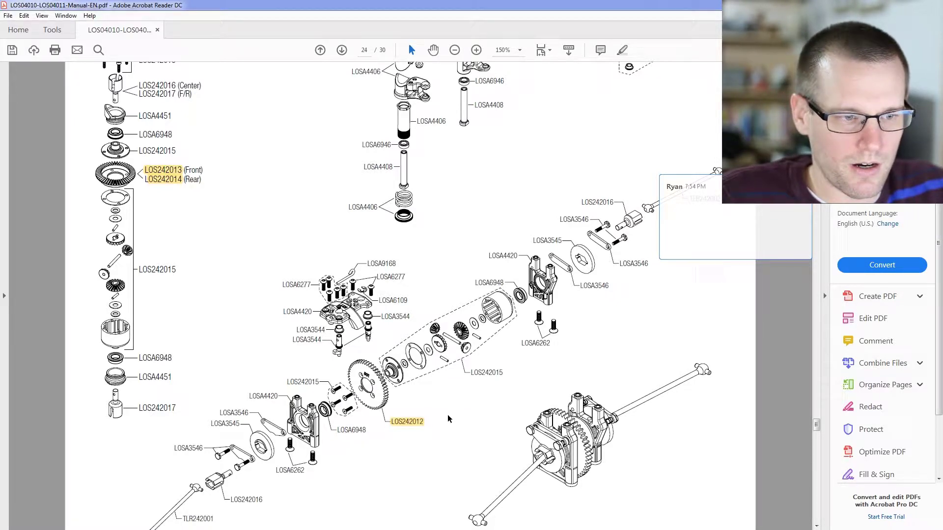
{"action": "scroll", "coordinate": [436, 416], "scroll_direction": "down", "scroll_amount": 2}
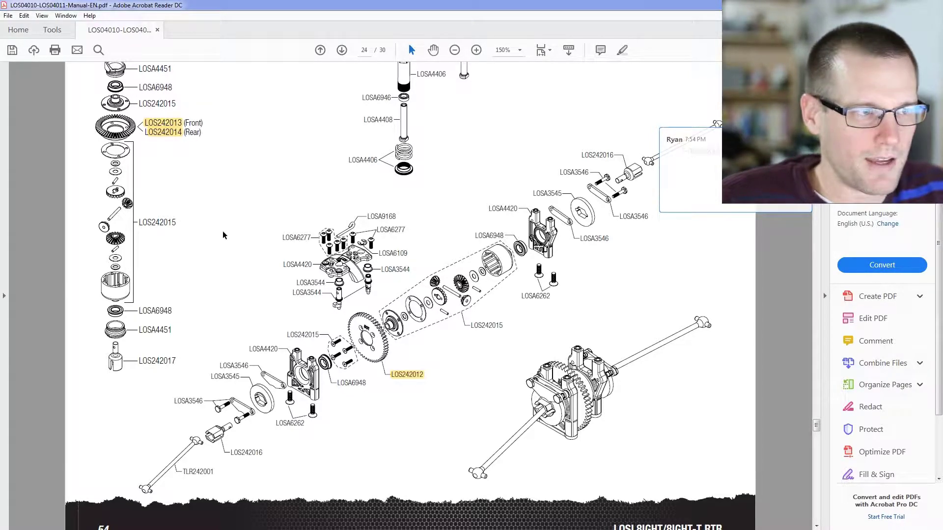
{"action": "scroll", "coordinate": [216, 227], "scroll_direction": "up", "scroll_amount": 6}
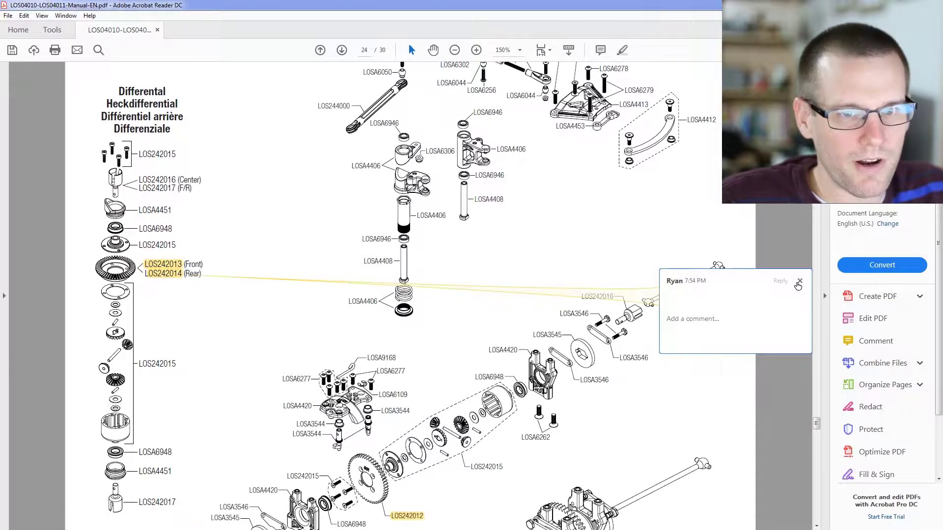
{"action": "left_click", "coordinate": [799, 282]}
{"action": "scroll", "coordinate": [530, 218], "scroll_direction": "down", "scroll_amount": 14}
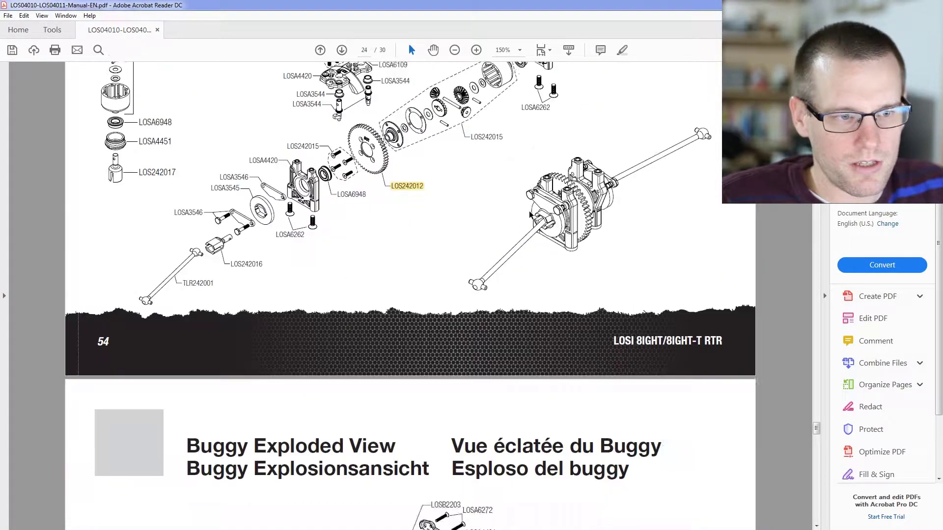
{"action": "scroll", "coordinate": [529, 214], "scroll_direction": "down", "scroll_amount": 16}
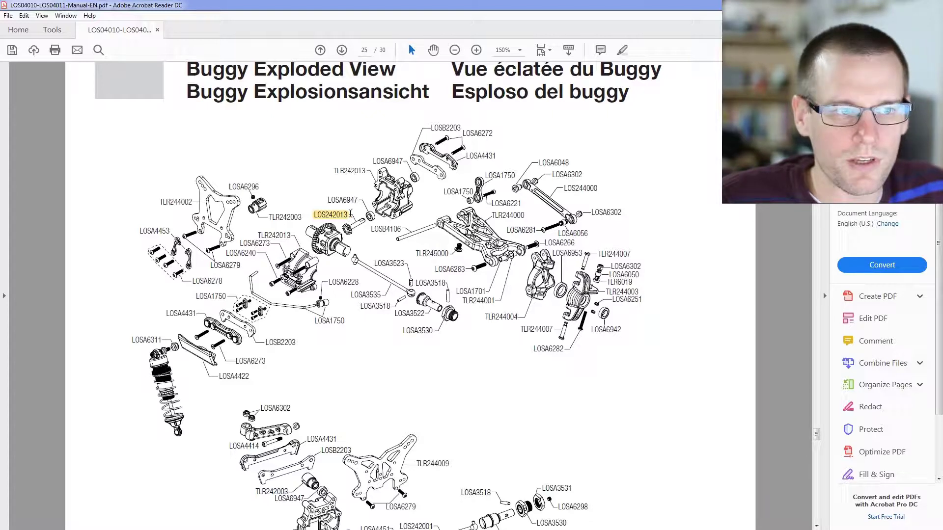
Search the manual for part LOS242013 until its Parts Listing entry is found
{"action": "left_click", "coordinate": [337, 215]}
{"action": "left_click_drag", "start_coordinate": [352, 215], "coordinate": [314, 215]}
{"action": "key", "text": "ctrl+f"}
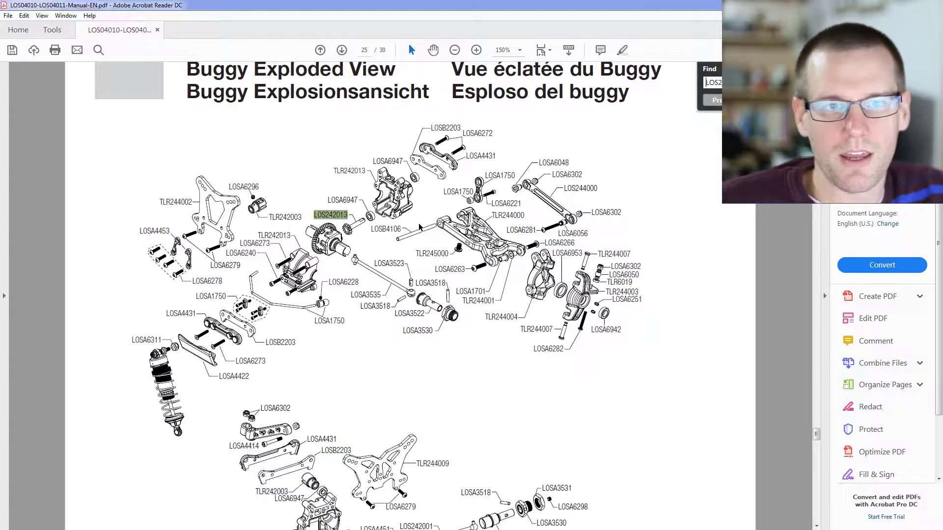
{"action": "key", "text": "Return"}
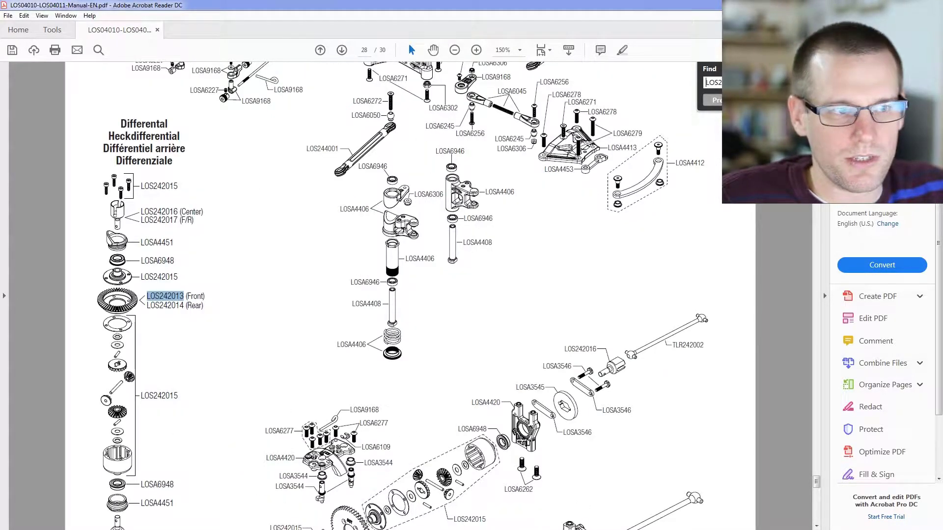
{"action": "key", "text": "Return"}
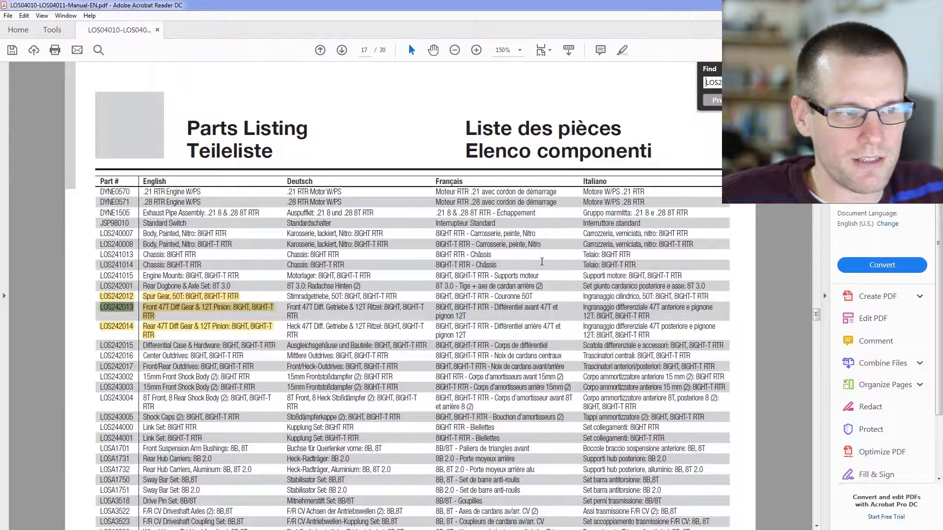
Scroll the Parts Listing to the highlighted clutch bell rows
{"action": "left_click", "coordinate": [244, 357]}
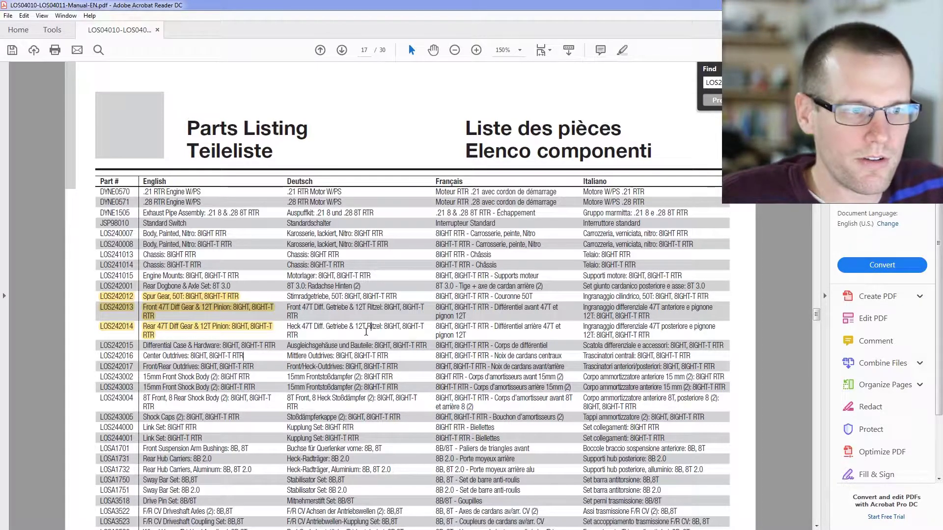
{"action": "scroll", "coordinate": [365, 332], "scroll_direction": "up", "scroll_amount": 10}
{"action": "scroll", "coordinate": [396, 308], "scroll_direction": "down", "scroll_amount": 15}
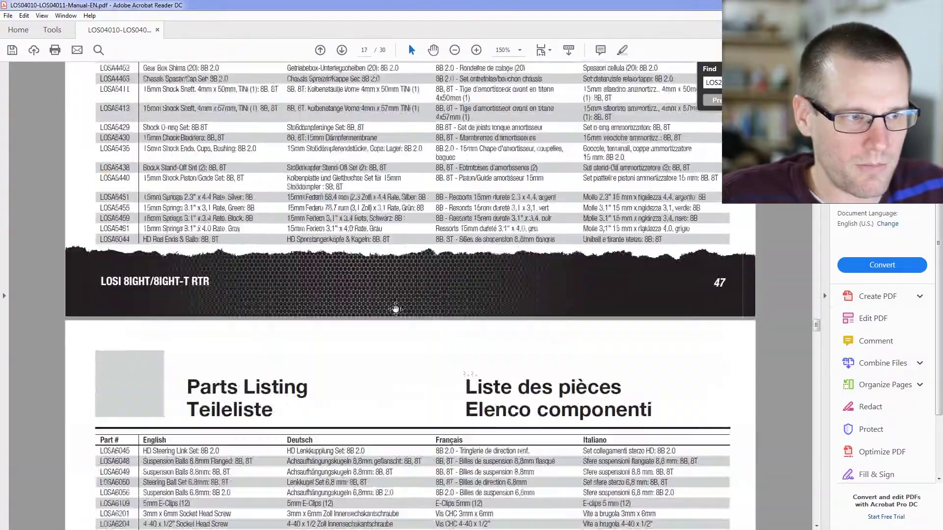
{"action": "scroll", "coordinate": [396, 309], "scroll_direction": "down", "scroll_amount": 15}
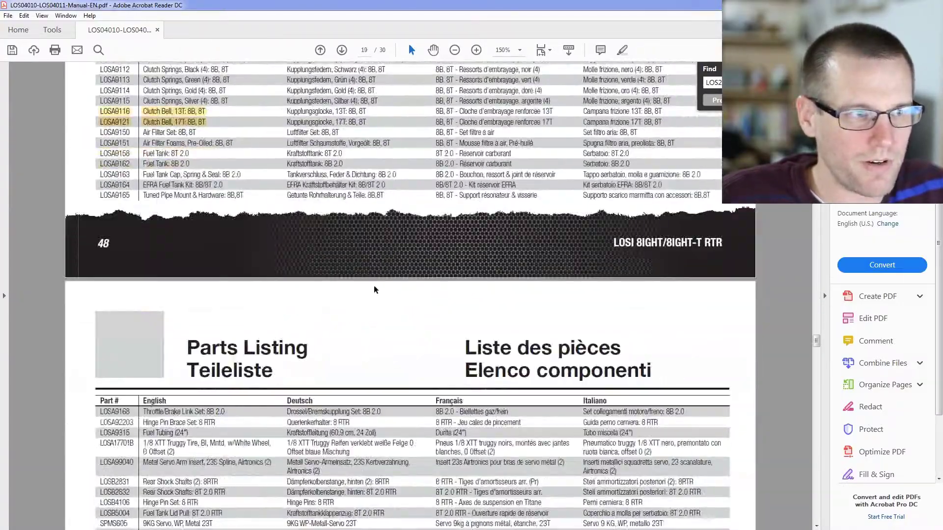
Browse the parts list, highlighting the LOSA9121 clutch bell and LOS242017/LOS243002 rows
{"action": "scroll", "coordinate": [266, 199], "scroll_direction": "up", "scroll_amount": 3}
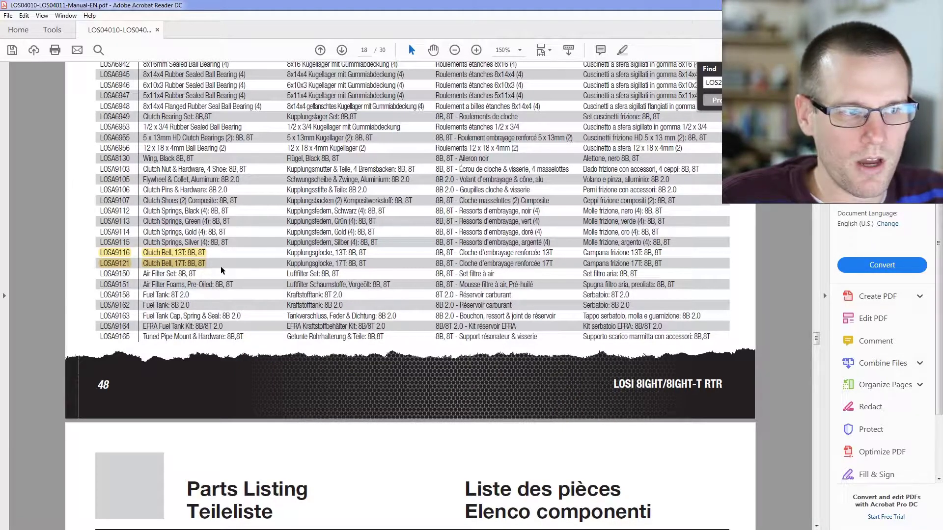
{"action": "left_click_drag", "start_coordinate": [206, 264], "coordinate": [181, 265]}
{"action": "left_click", "coordinate": [201, 284]}
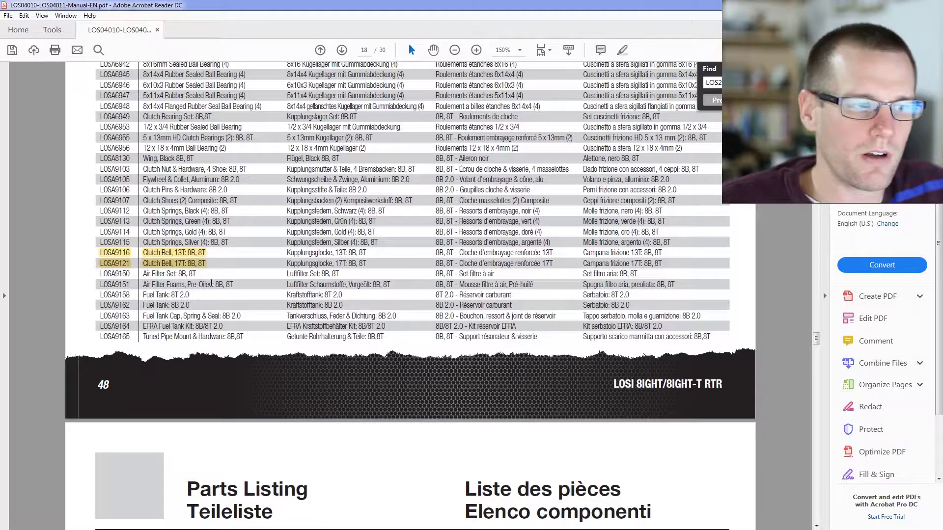
{"action": "scroll", "coordinate": [262, 299], "scroll_direction": "up", "scroll_amount": 10}
{"action": "scroll", "coordinate": [273, 324], "scroll_direction": "up", "scroll_amount": 15}
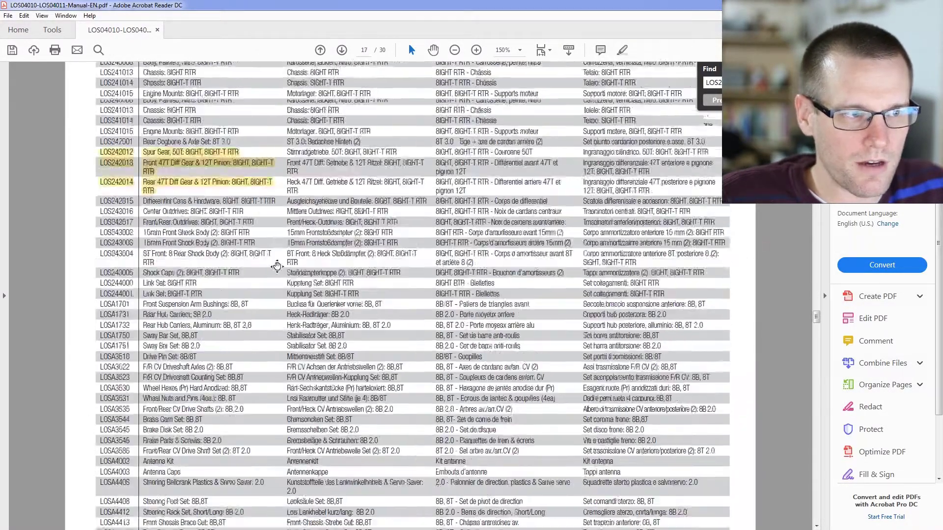
{"action": "scroll", "coordinate": [267, 313], "scroll_direction": "down", "scroll_amount": 5}
{"action": "left_click_drag", "start_coordinate": [215, 223], "coordinate": [186, 231]}
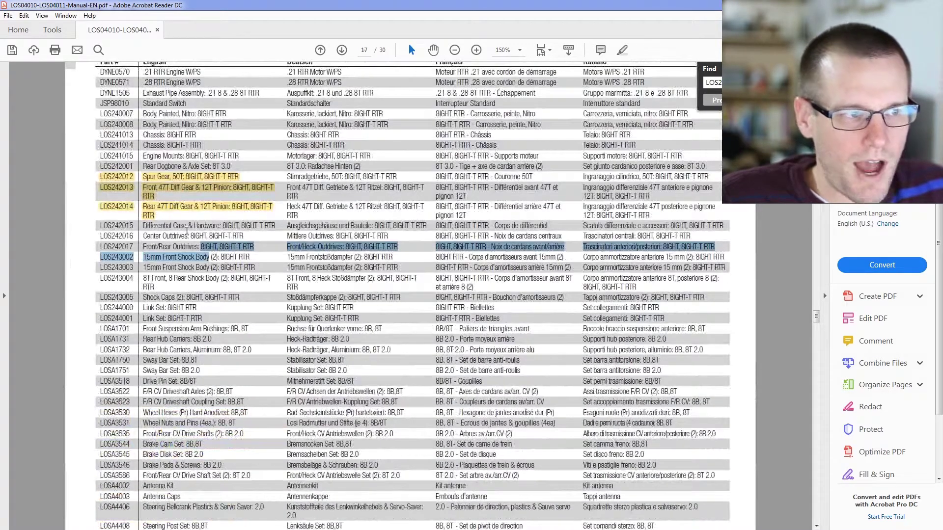
{"action": "left_click", "coordinate": [178, 176]}
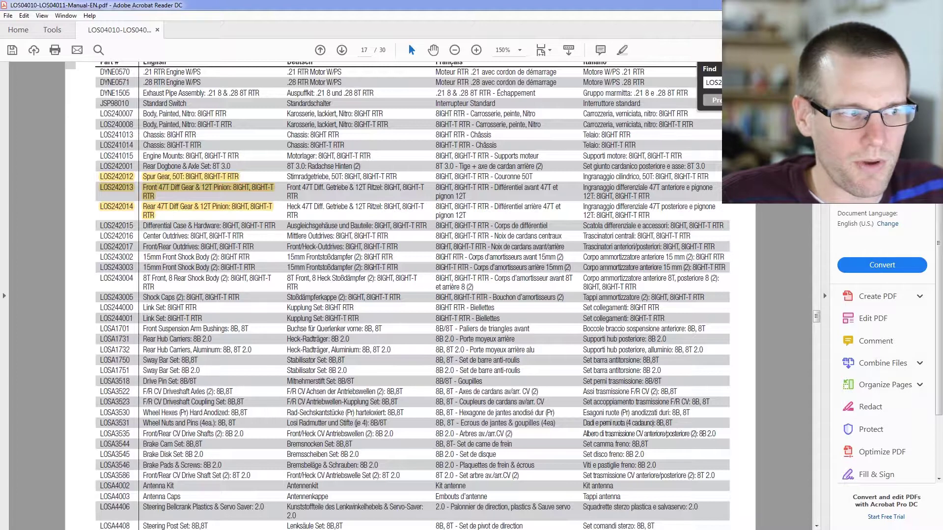
Highlight the outdrive and shock rows, then close the manual without saving
{"action": "left_click_drag", "start_coordinate": [166, 240], "coordinate": [246, 242]}
{"action": "left_click", "coordinate": [245, 242]}
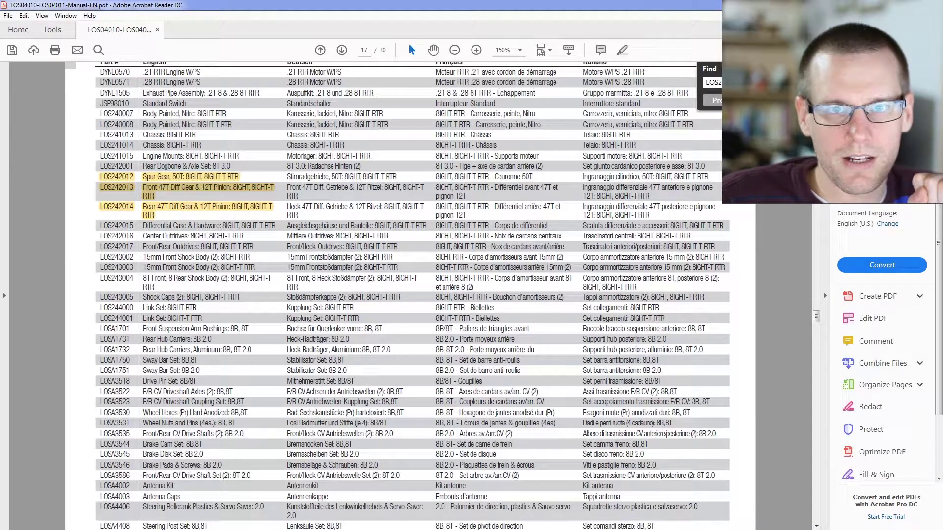
{"action": "key", "text": "ctrl+w"}
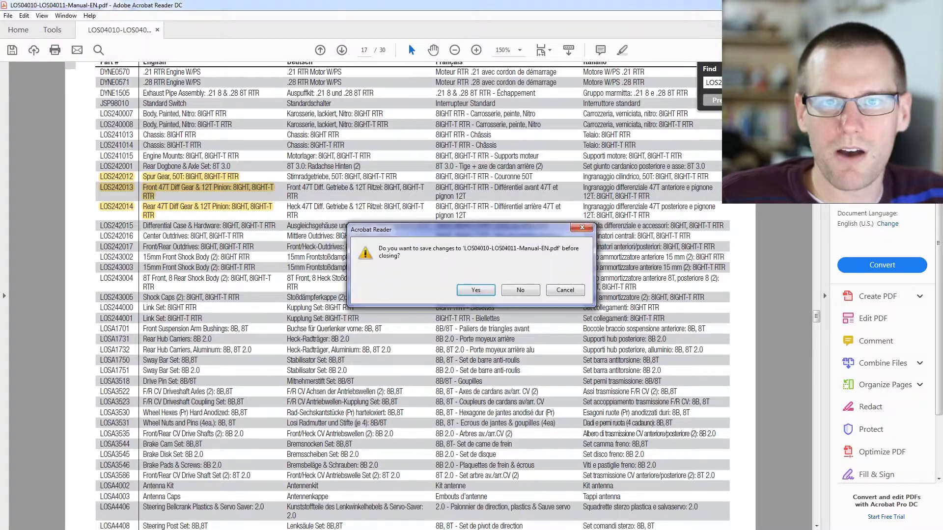
{"action": "left_click", "coordinate": [520, 291]}
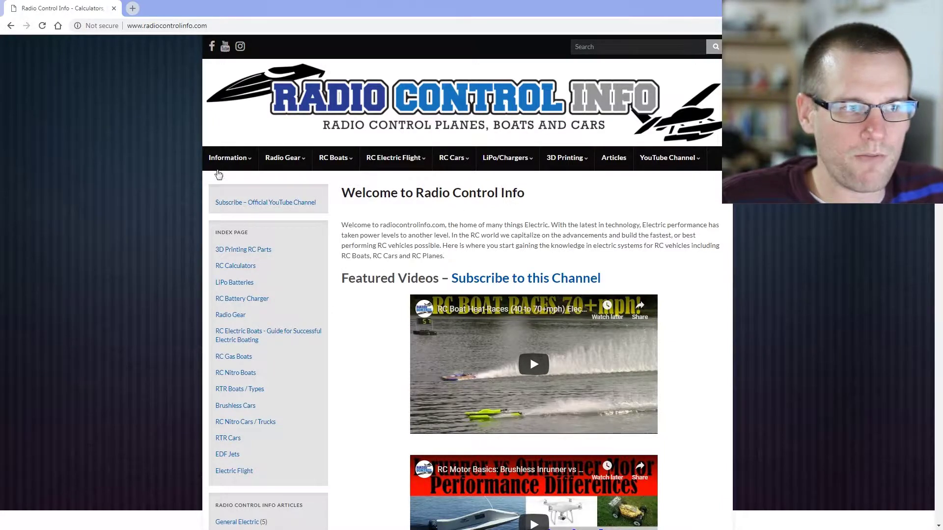
Go to the RC Car Calculator page via Information > RC Calculators > RC Car Calculators
{"action": "mouse_move", "coordinate": [220, 168]}
{"action": "mouse_move", "coordinate": [238, 226]}
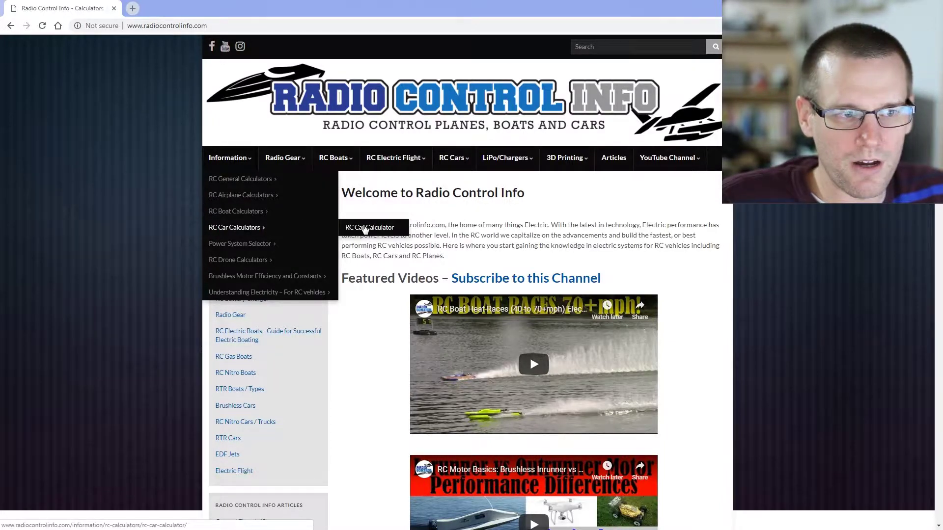
{"action": "left_click", "coordinate": [362, 228]}
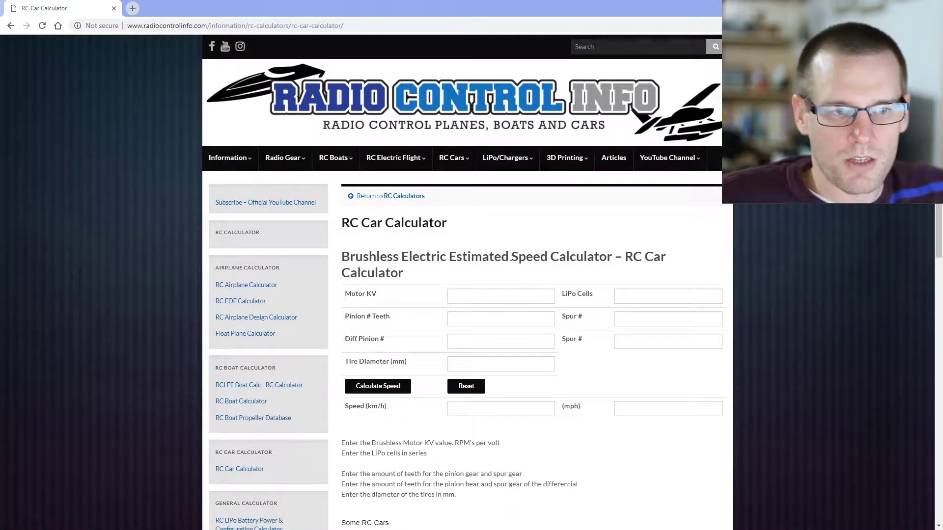
{"action": "left_click_drag", "start_coordinate": [342, 256], "coordinate": [587, 257]}
{"action": "left_click", "coordinate": [540, 274]}
Enter pinion 17, spur 50, diff pinion 12 and diff spur 47 in the Nitro/Gas calculator
{"action": "scroll", "coordinate": [581, 251], "scroll_direction": "down", "scroll_amount": 12}
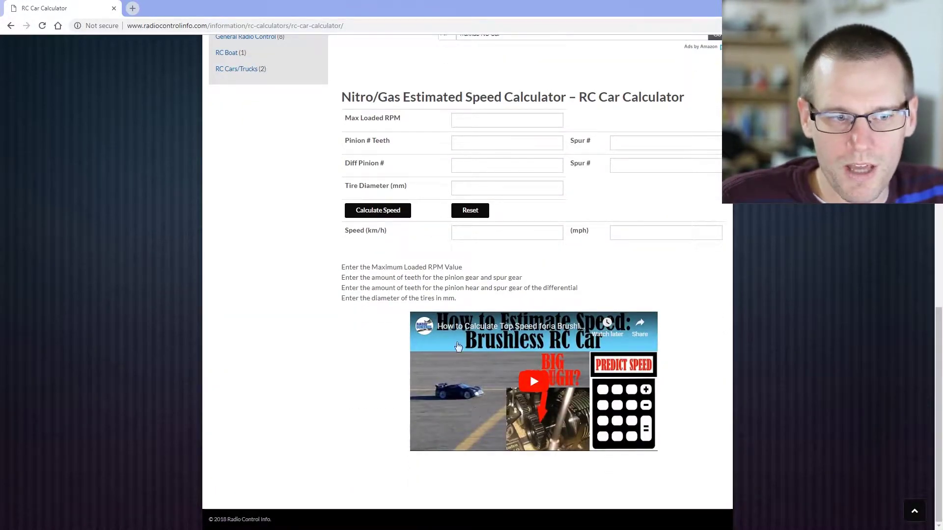
{"action": "scroll", "coordinate": [491, 383], "scroll_direction": "up", "scroll_amount": 2}
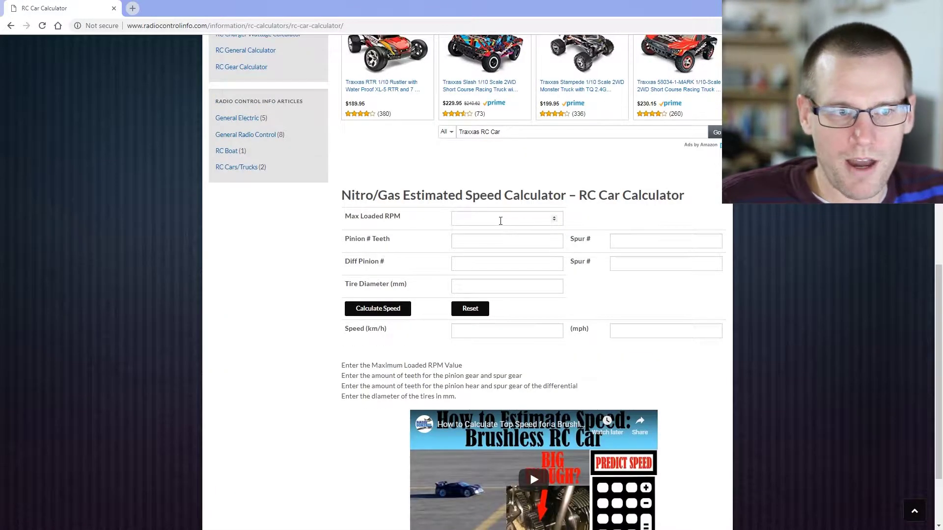
{"action": "left_click", "coordinate": [494, 217]}
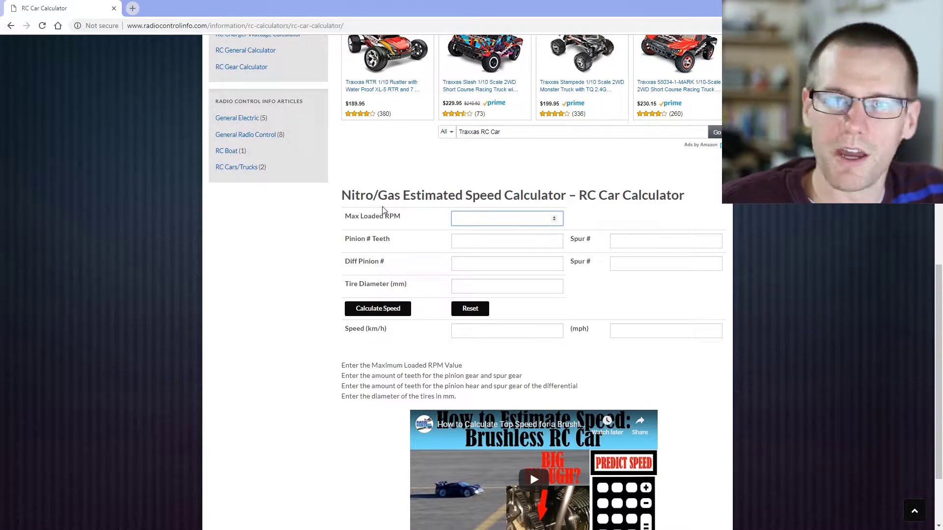
{"action": "left_click", "coordinate": [485, 243]}
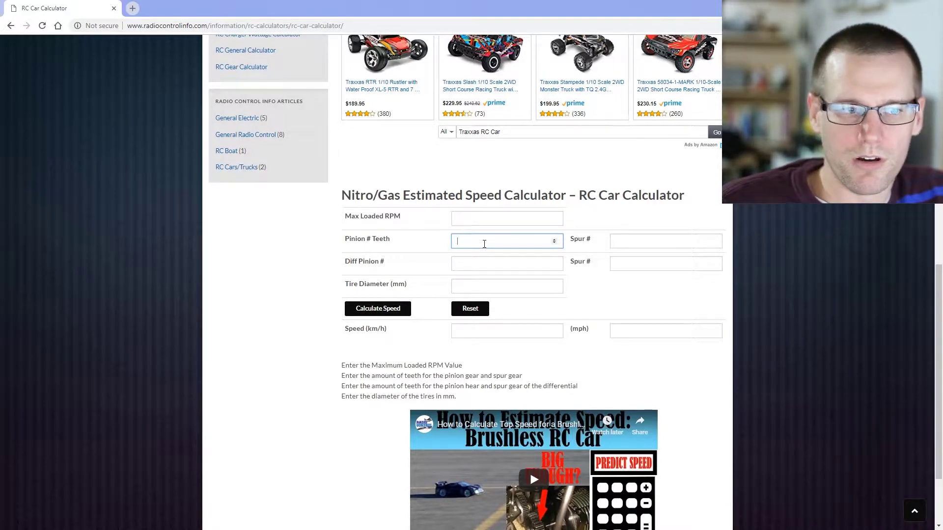
{"action": "type", "text": "17"}
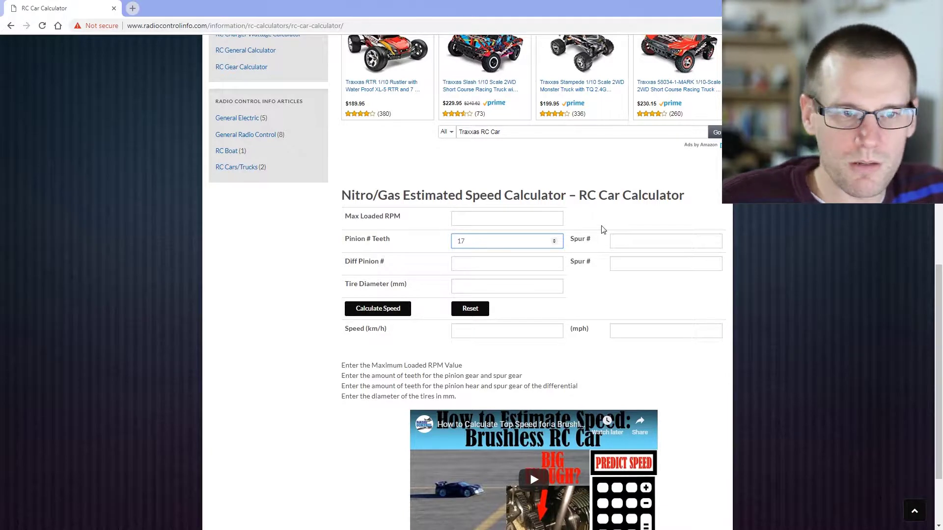
{"action": "left_click", "coordinate": [620, 239]}
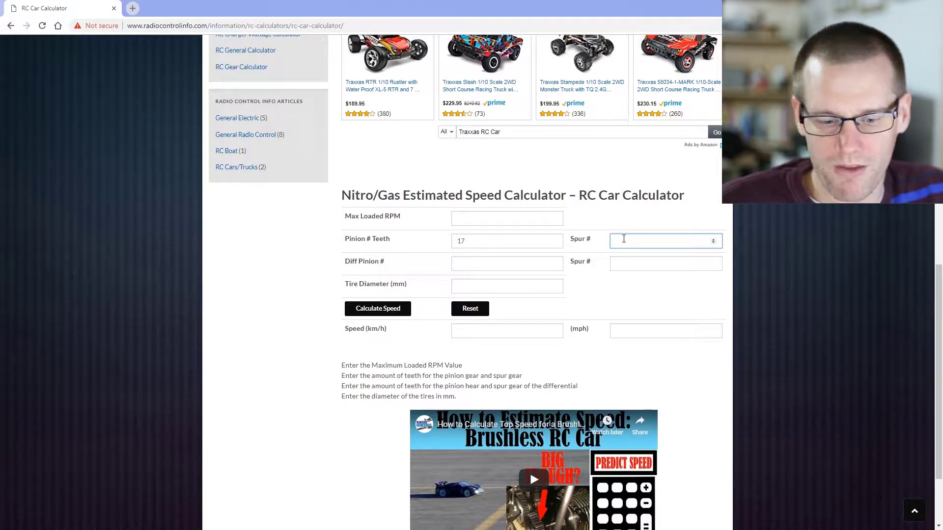
{"action": "type", "text": "50"}
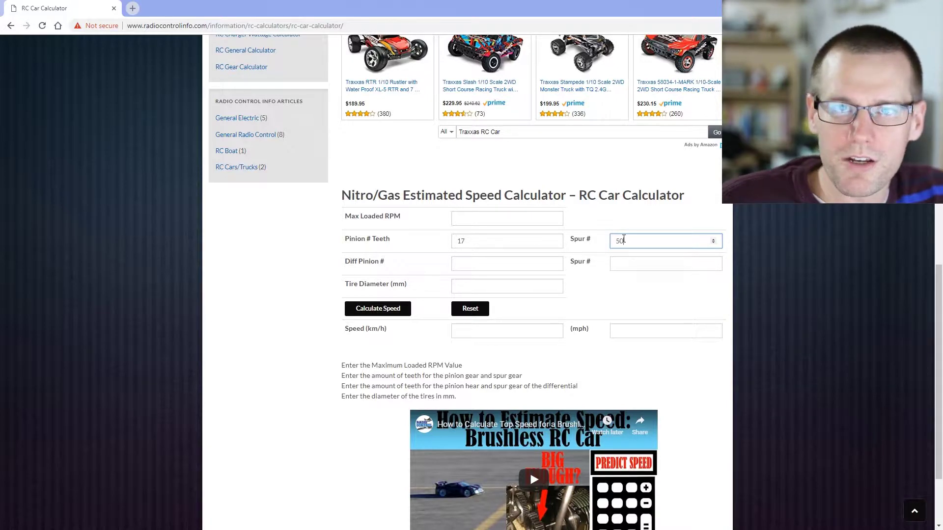
{"action": "left_click", "coordinate": [494, 275]}
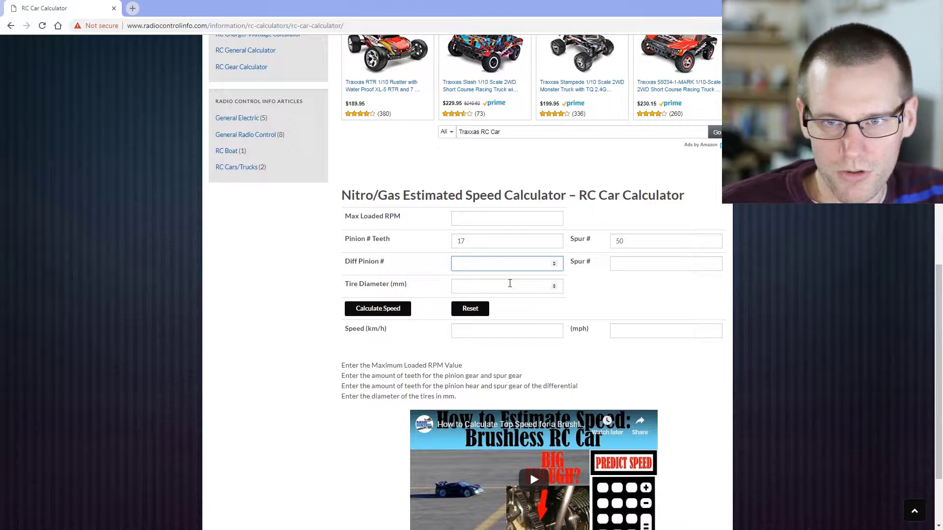
{"action": "type", "text": "12"}
{"action": "left_click", "coordinate": [626, 262]}
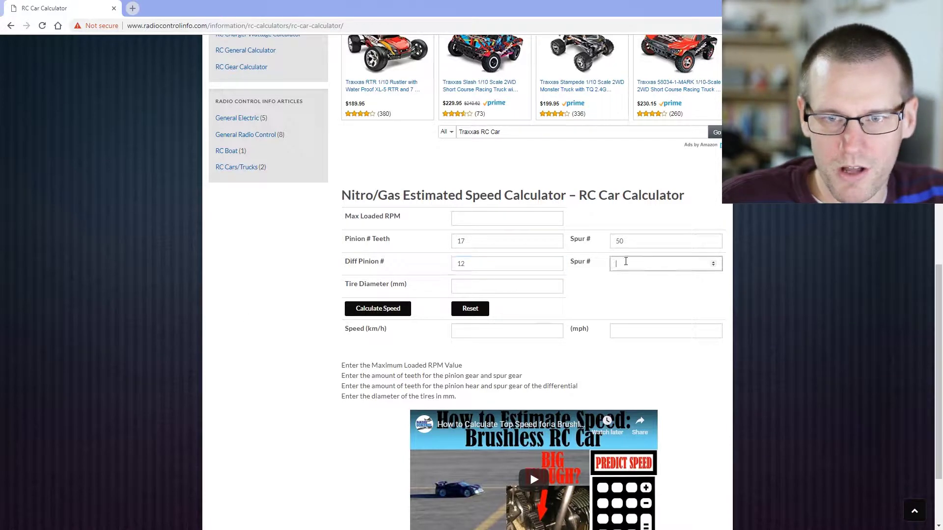
{"action": "type", "text": "47"}
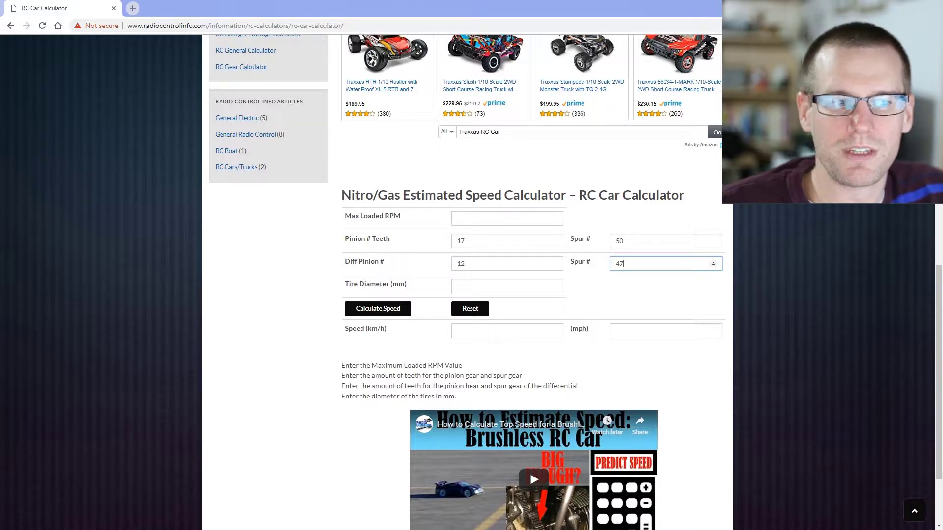
{"action": "left_click", "coordinate": [499, 282]}
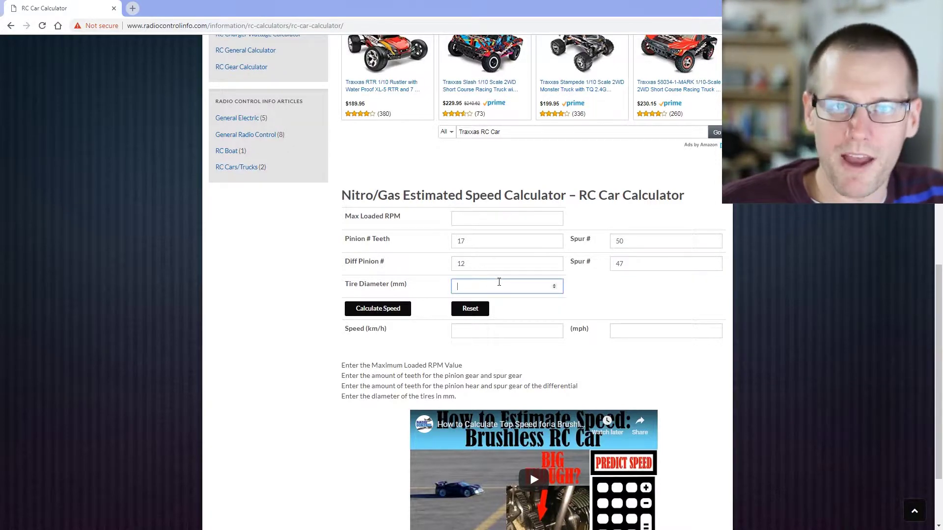
Enter a tire diameter of 111 mm
{"action": "type", "text": "111"}
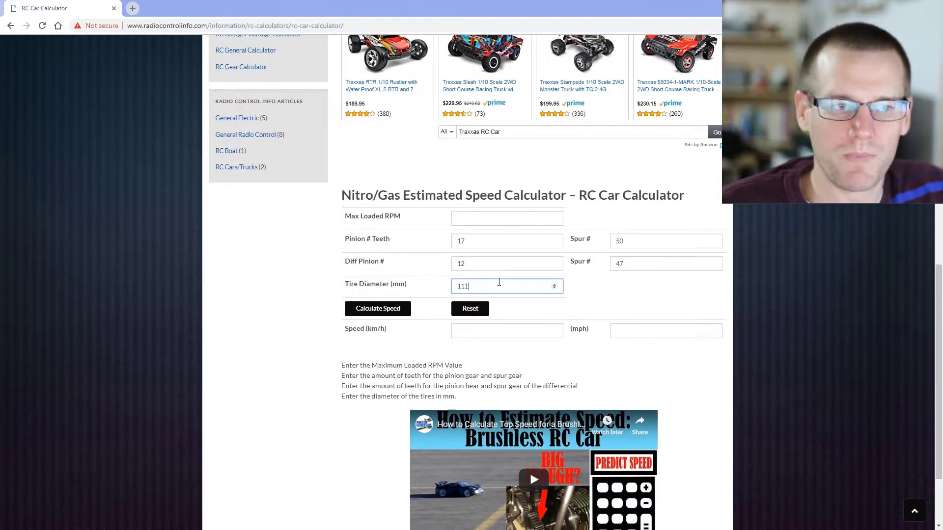
{"action": "left_click", "coordinate": [489, 222]}
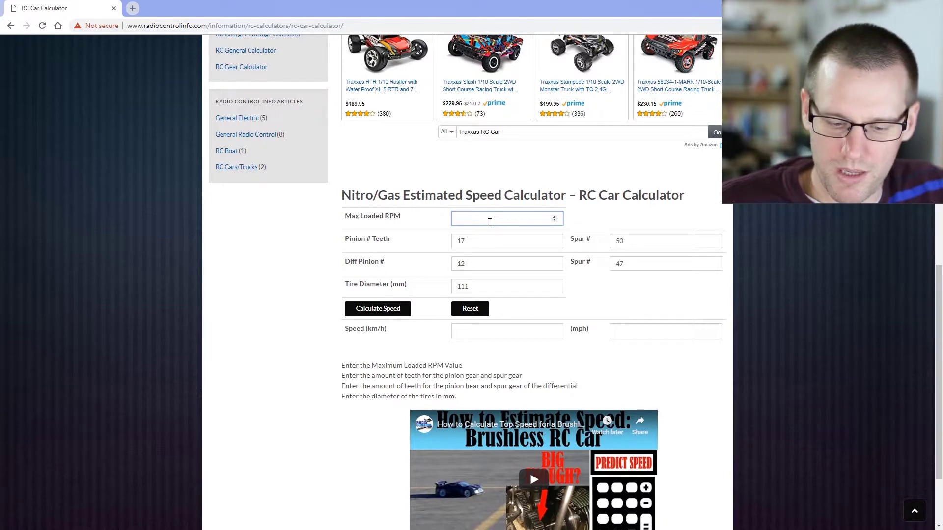
Set Max Loaded RPM to 28500 and calculate, giving 51.8 km/h (32.2 mph)
{"action": "type", "text": "28500"}
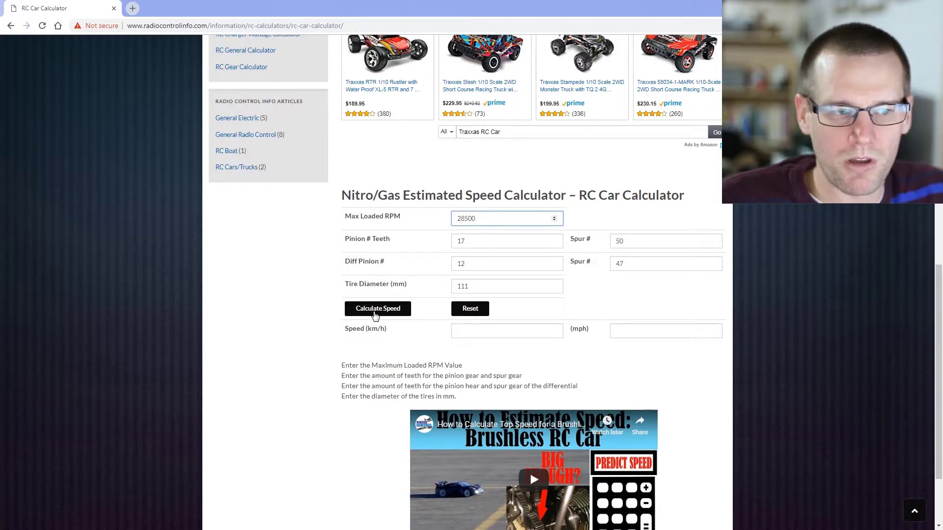
{"action": "left_click", "coordinate": [373, 312]}
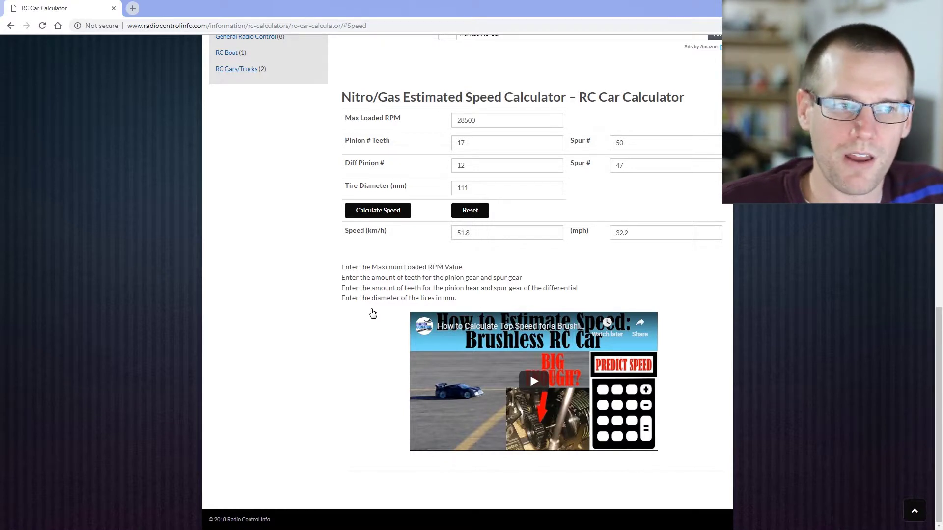
{"action": "left_click", "coordinate": [466, 142]}
{"action": "left_click_drag", "start_coordinate": [490, 142], "coordinate": [432, 147]}
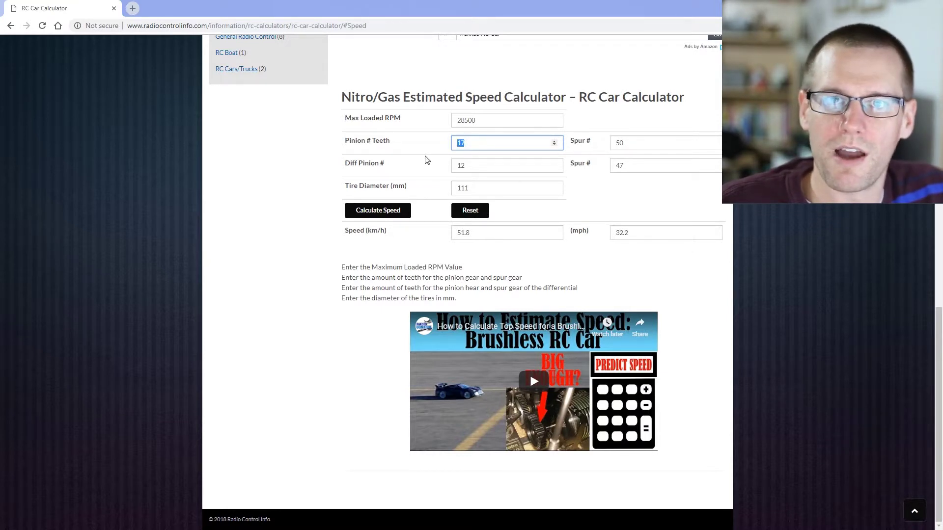
{"action": "left_click", "coordinate": [639, 143]}
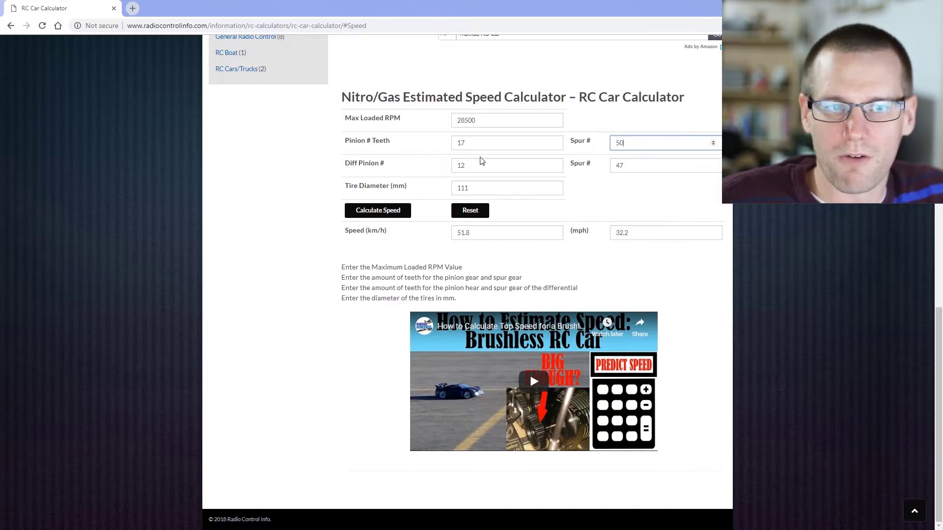
{"action": "double_click", "coordinate": [461, 143]}
{"action": "left_click", "coordinate": [631, 141]}
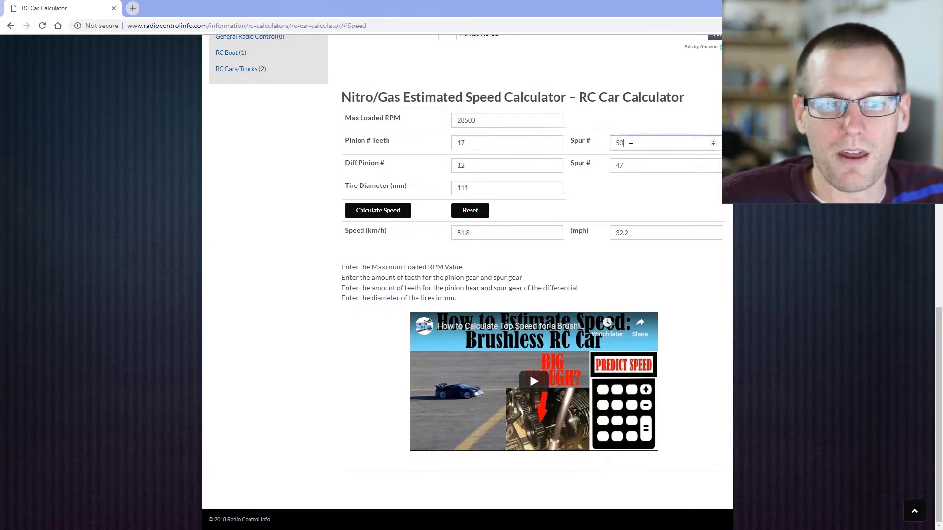
{"action": "double_click", "coordinate": [620, 143]}
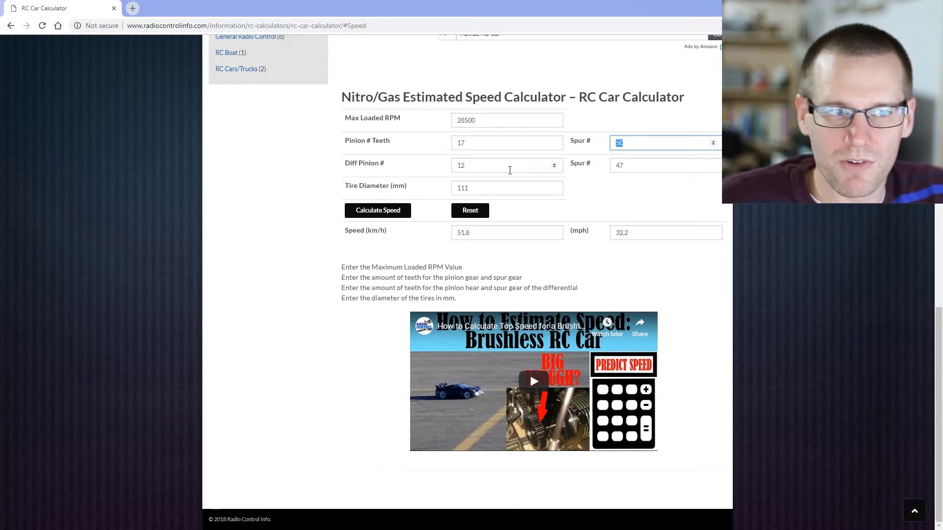
{"action": "left_click", "coordinate": [493, 148]}
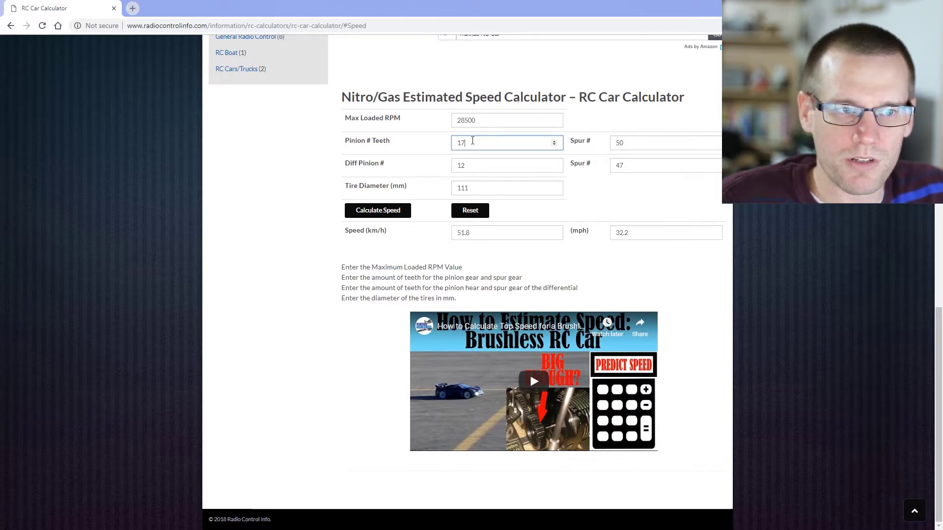
{"action": "key", "text": "BackSpace"}
Change the pinion to 13 teeth and recalculate, highlighting the 24.6 mph and 39.6 km/h results
{"action": "type", "text": "3"}
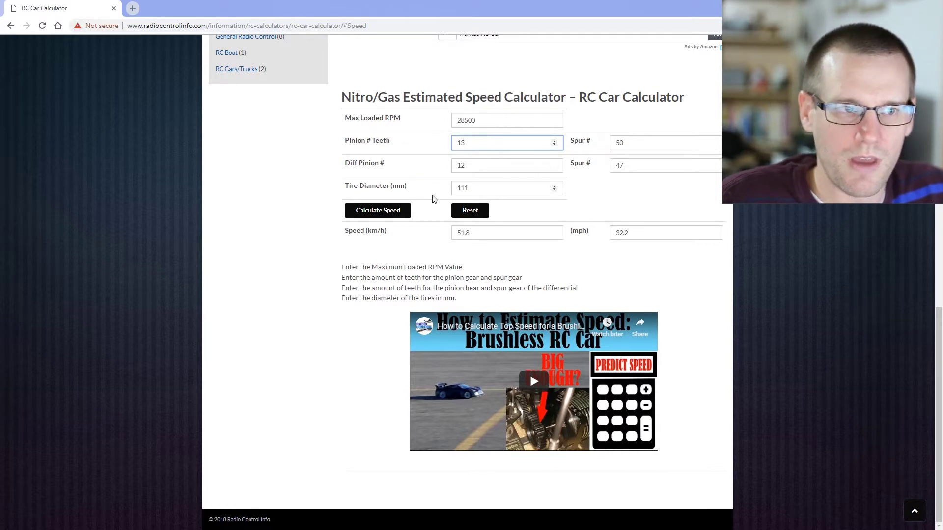
{"action": "left_click", "coordinate": [398, 211]}
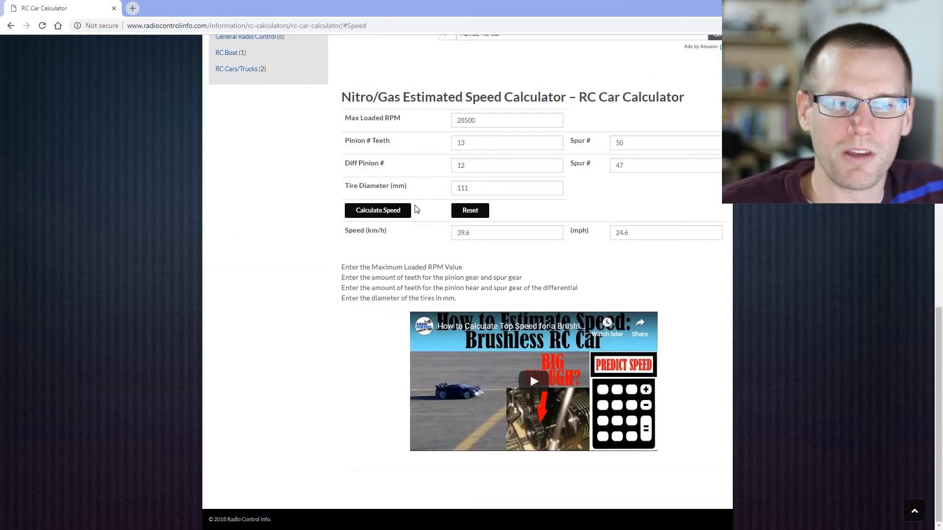
{"action": "left_click", "coordinate": [479, 143]}
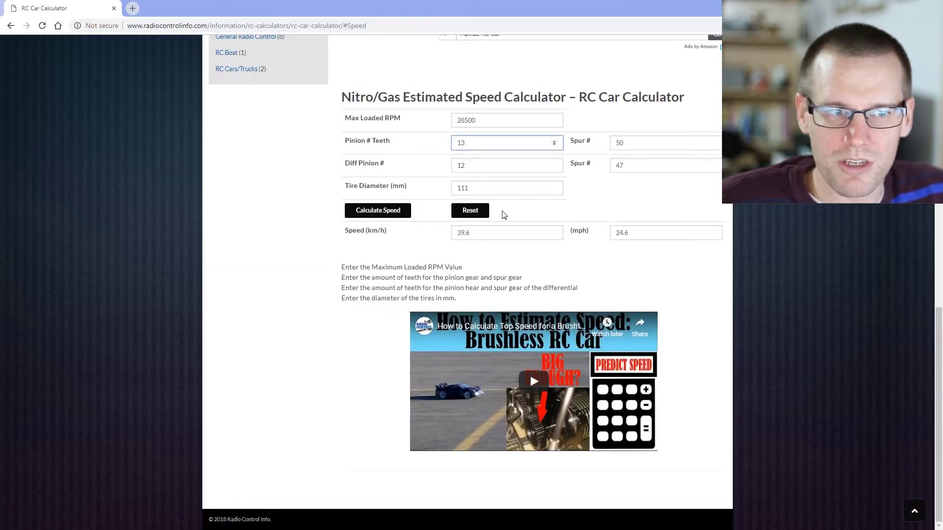
{"action": "left_click_drag", "start_coordinate": [631, 234], "coordinate": [605, 242]}
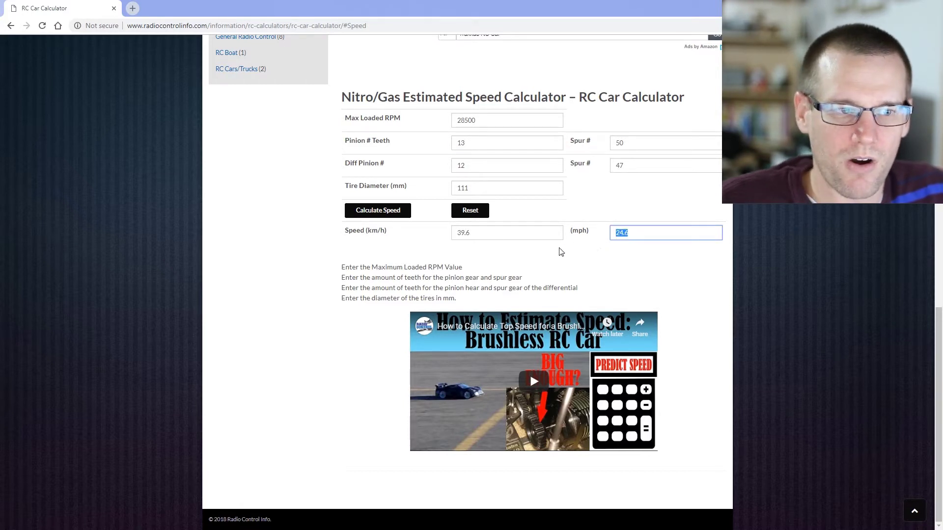
{"action": "left_click_drag", "start_coordinate": [473, 234], "coordinate": [460, 246]}
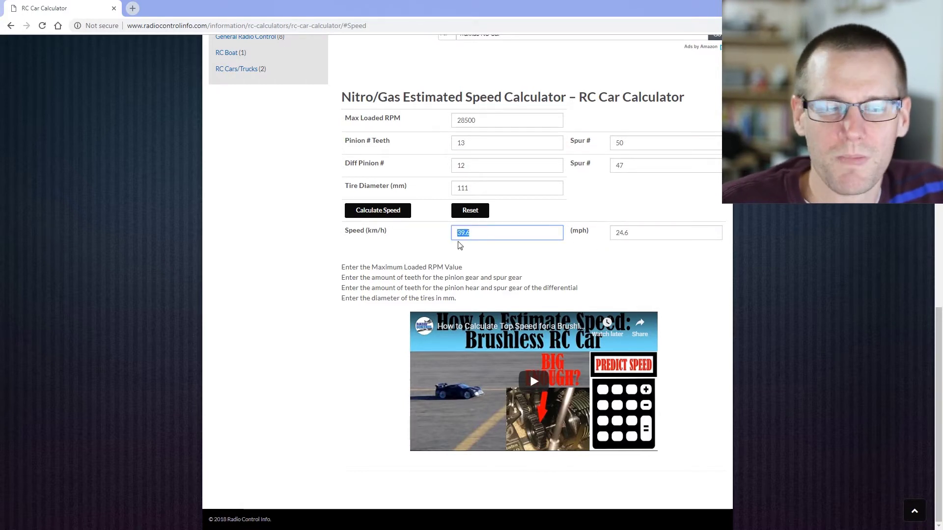